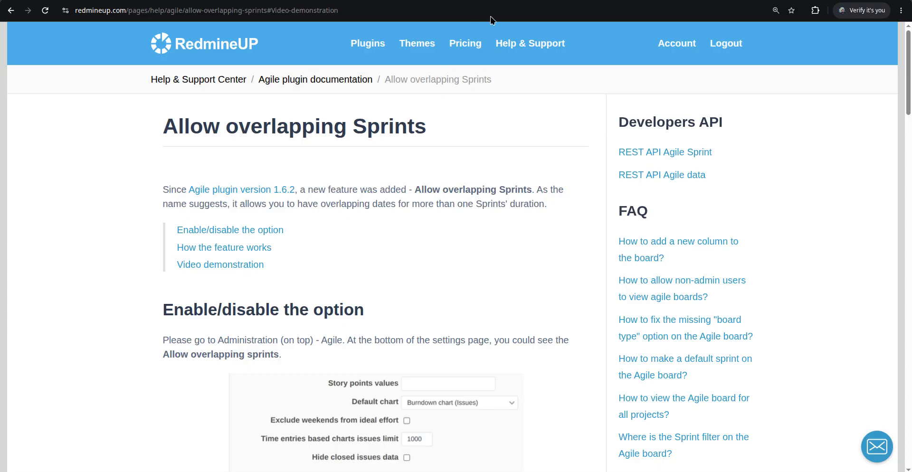
# - Switch to the RedmineUP demo site and open the sprint list in the Redmine Agile plugin demo project's settings
pyautogui.click(529, 0)
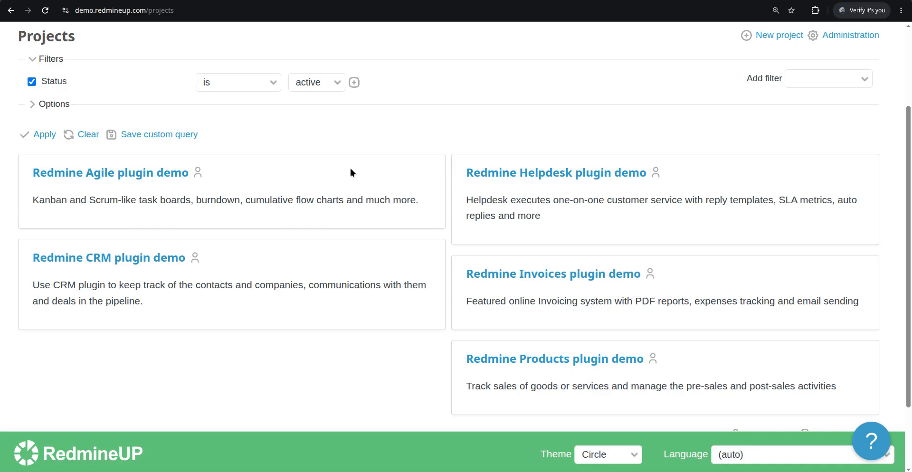
pyautogui.scroll(4, 340, 159)
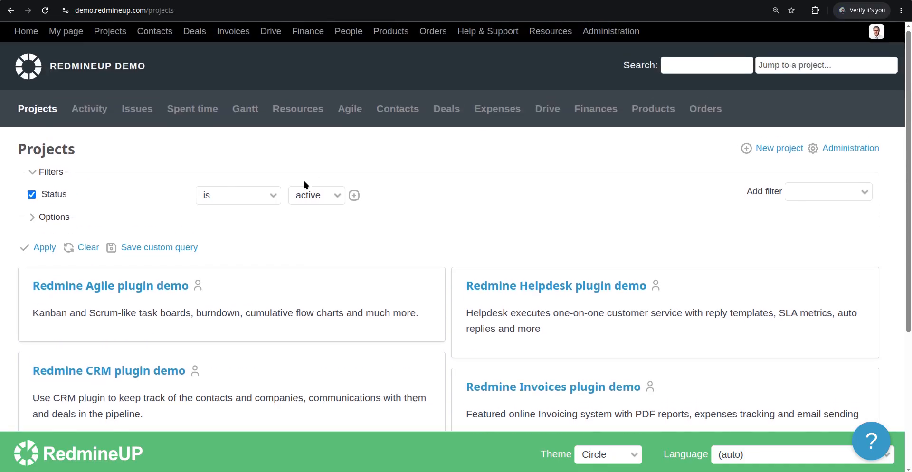
pyautogui.scroll(-2, 303, 180)
pyautogui.click(92, 230)
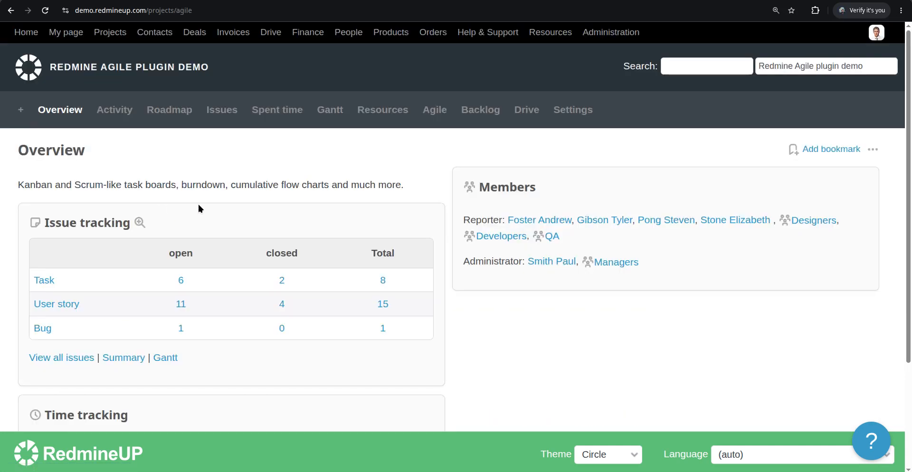
pyautogui.click(579, 112)
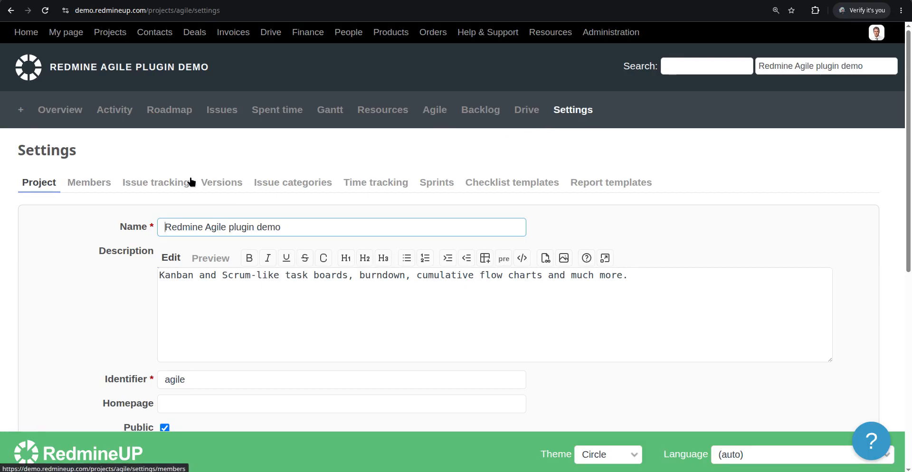
pyautogui.click(424, 182)
pyautogui.scroll(-1, 298, 285)
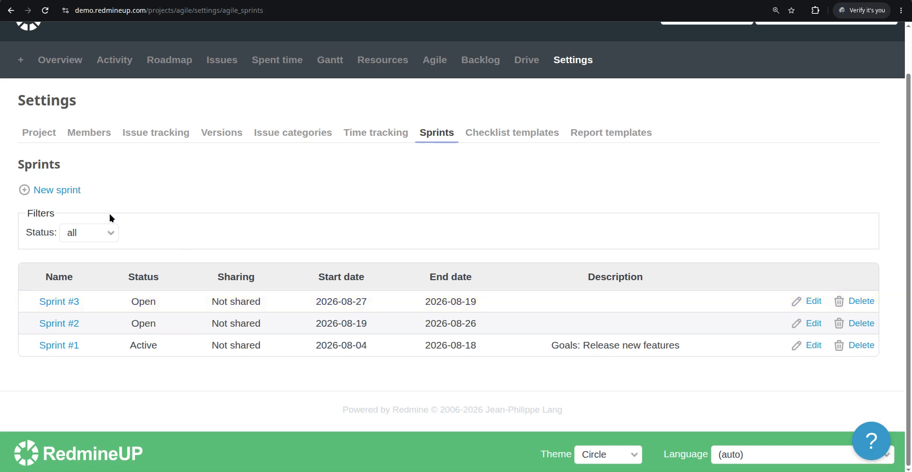
# - Try to create a new sprint, Sprint #4, starting 08/14/2026 and ending 09/05/2026
pyautogui.click(67, 189)
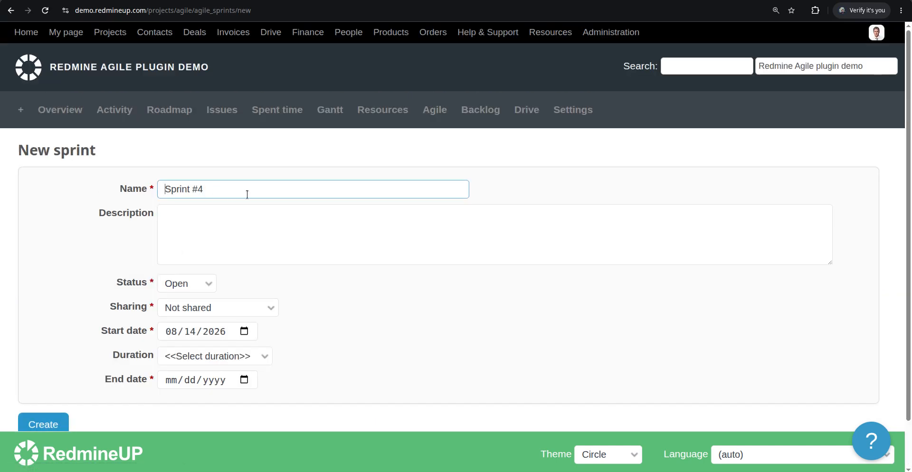
pyautogui.click(191, 331)
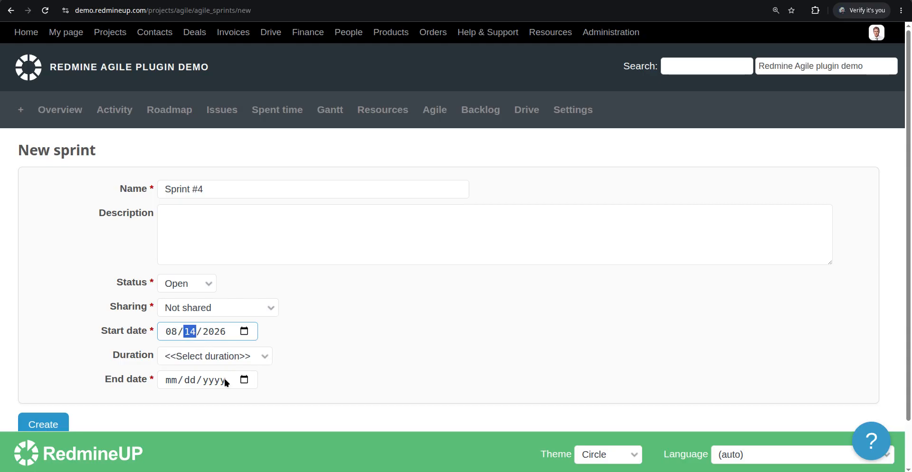
pyautogui.click(192, 382)
pyautogui.click(171, 382)
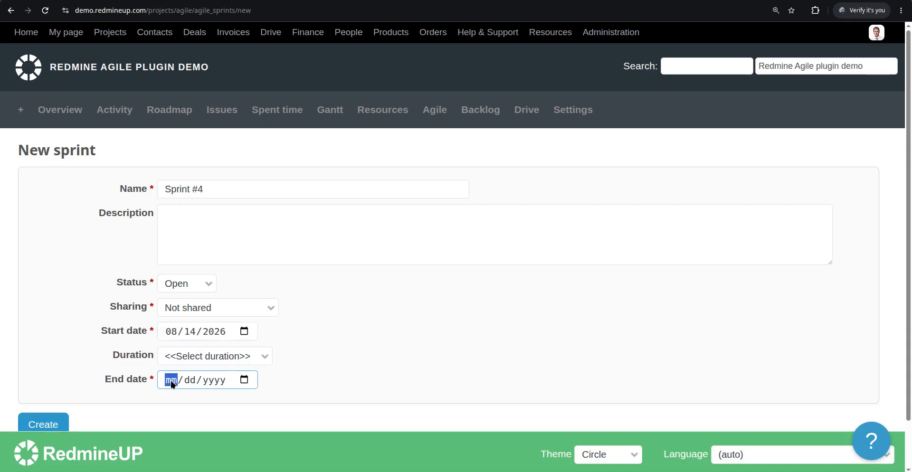
pyautogui.write('09/')
pyautogui.write('0')
pyautogui.write('5/')
pyautogui.write('2026')
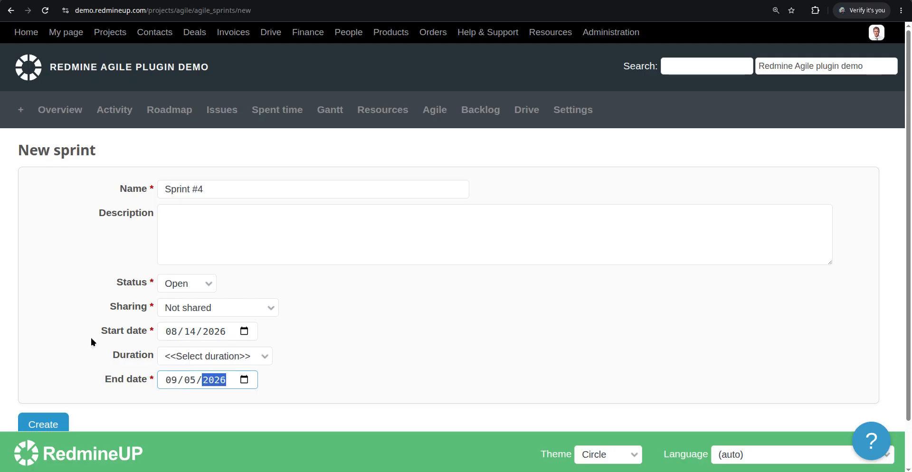
pyautogui.scroll(-1, 90, 337)
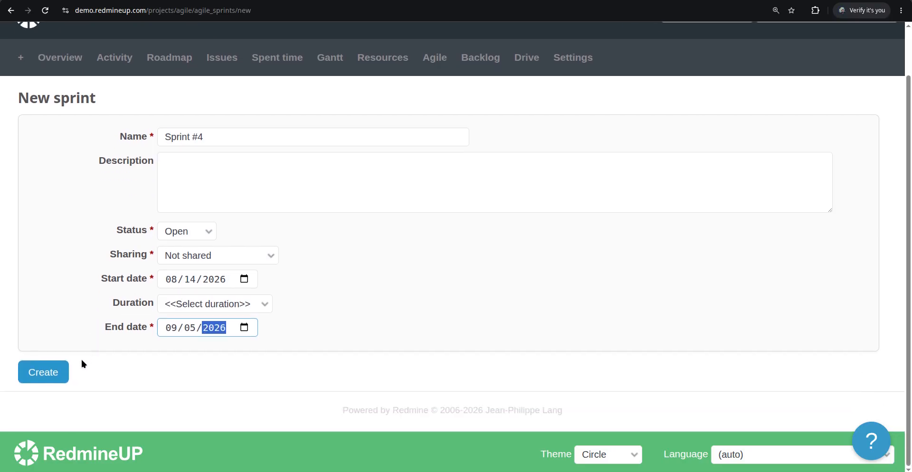
pyautogui.click(52, 370)
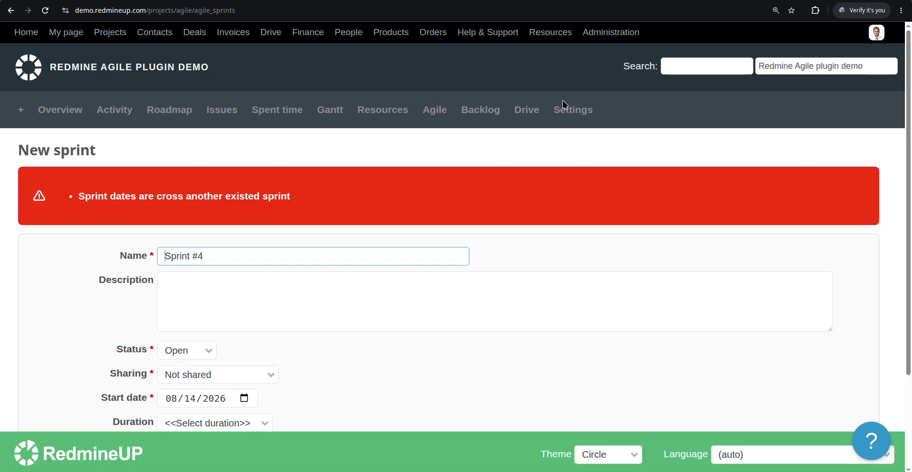
# - Return to the project's sprint settings and examine the existing sprints' start and end dates
pyautogui.click(573, 110)
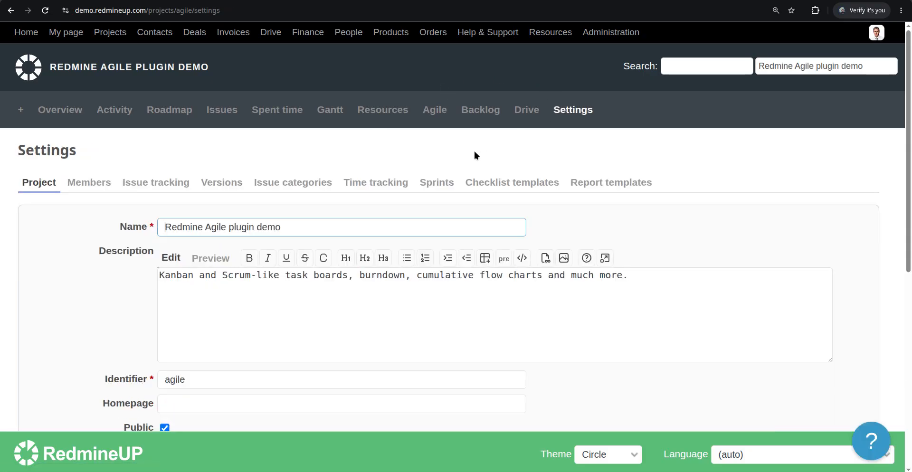
pyautogui.click(428, 116)
pyautogui.click(573, 112)
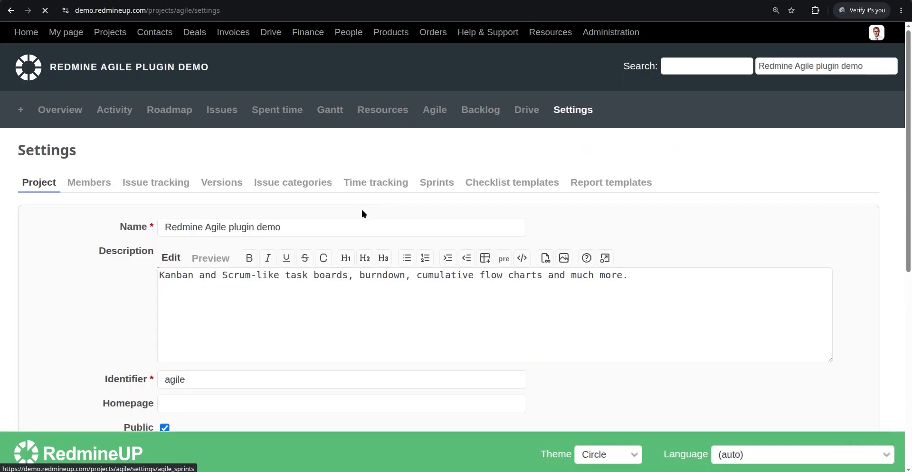
pyautogui.click(442, 186)
pyautogui.scroll(-1, 354, 240)
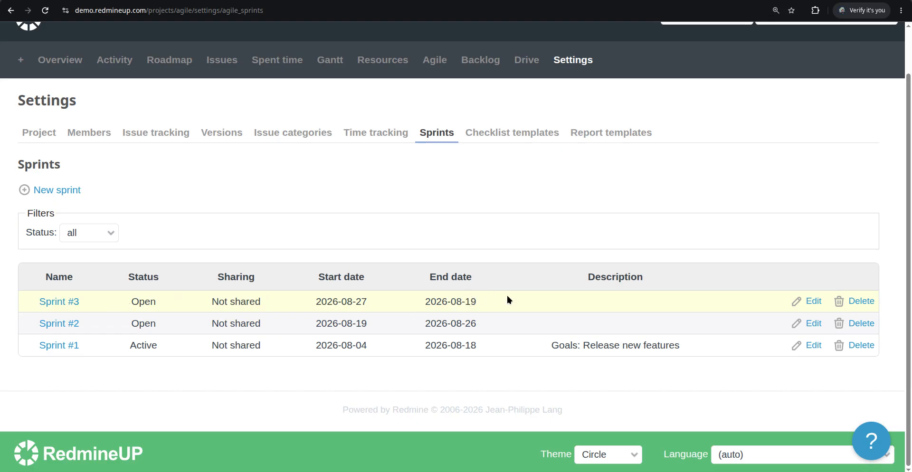
# - Try to create Sprint #4 with a start date of 08/20/2026 and an end date of 09/10/2026
pyautogui.click(68, 194)
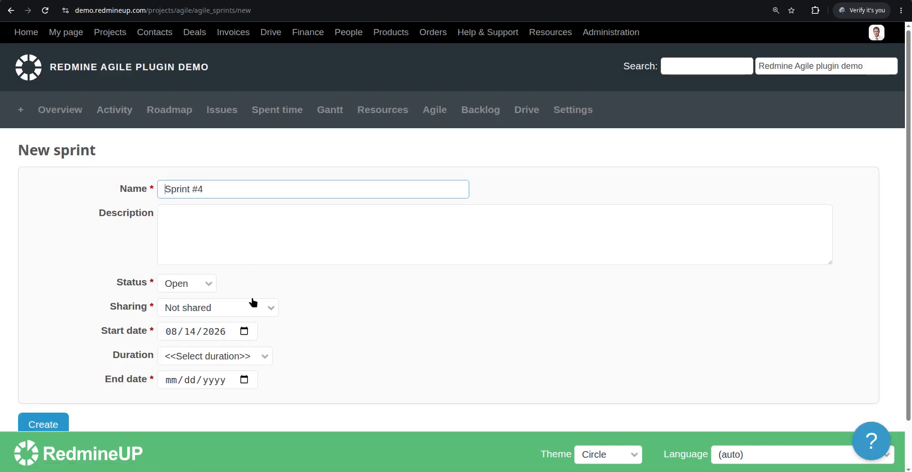
pyautogui.click(190, 332)
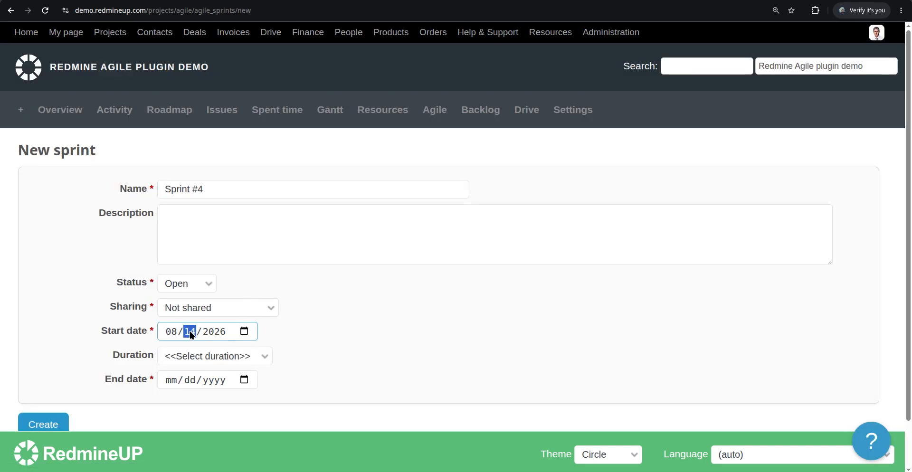
pyautogui.write('20')
pyautogui.click(170, 386)
pyautogui.write('09/')
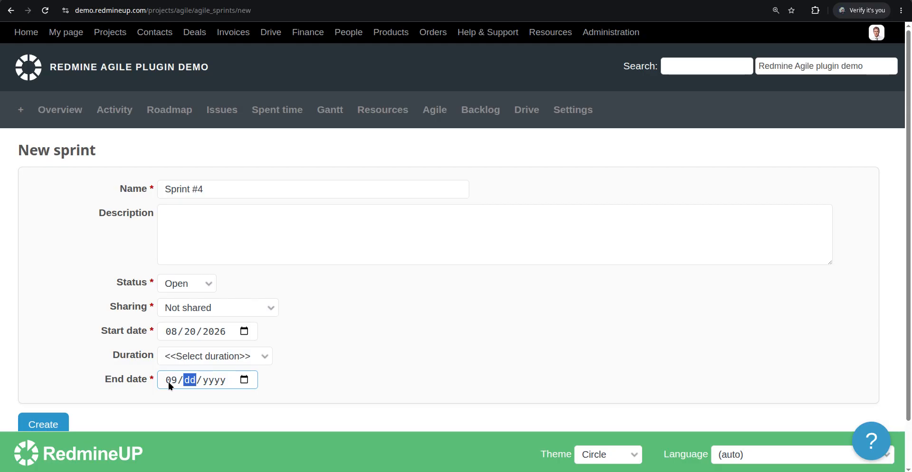
pyautogui.write('10/')
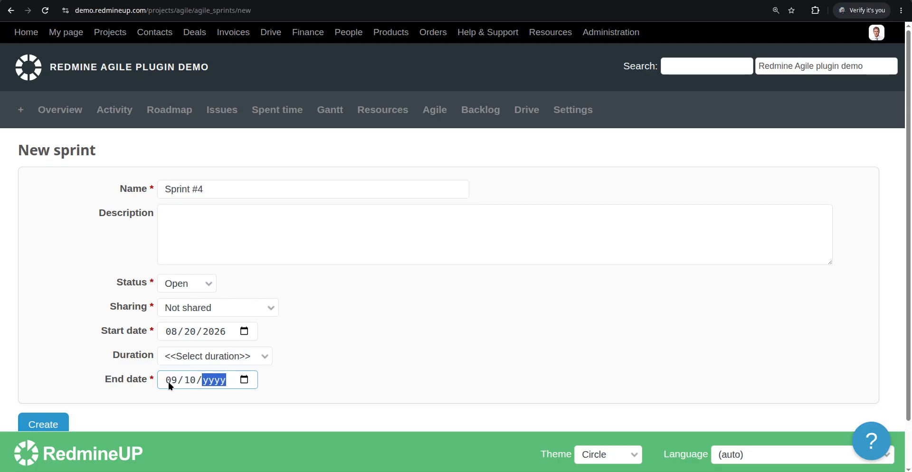
pyautogui.write('2026')
pyautogui.click(48, 424)
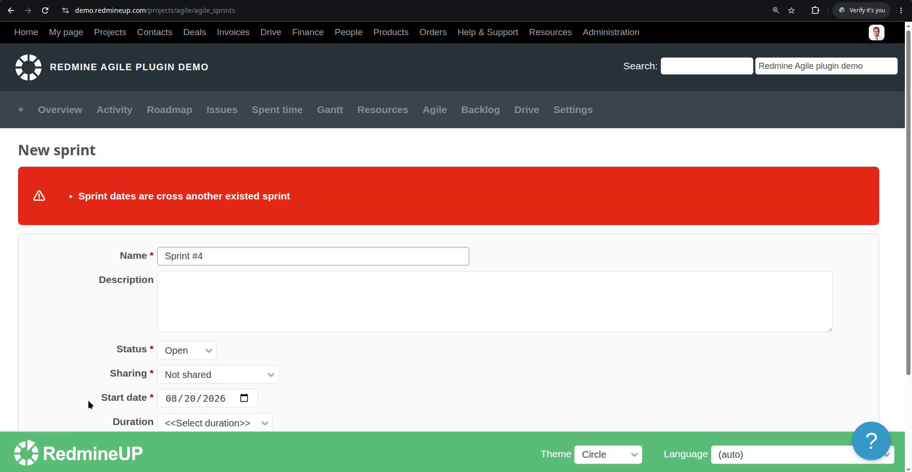
# - Change Sprint #4's start date to 08/21/2026 and try to create the sprint again
pyautogui.scroll(-2, 113, 381)
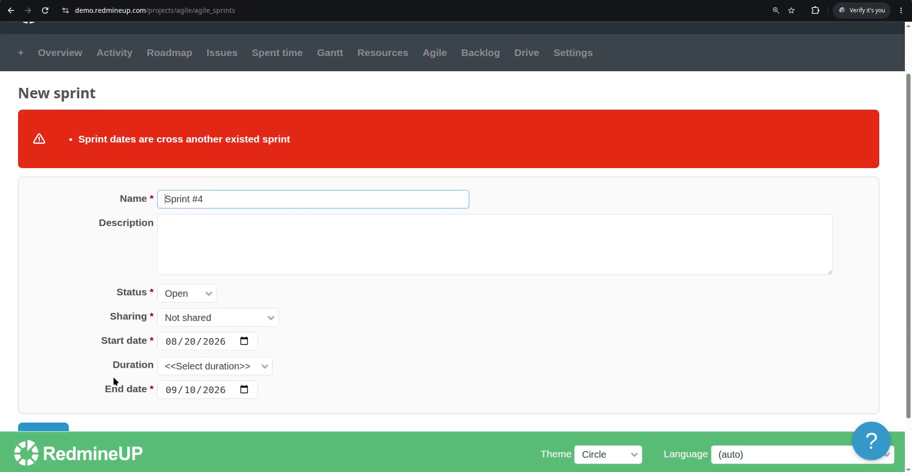
pyautogui.click(189, 342)
pyautogui.write('21')
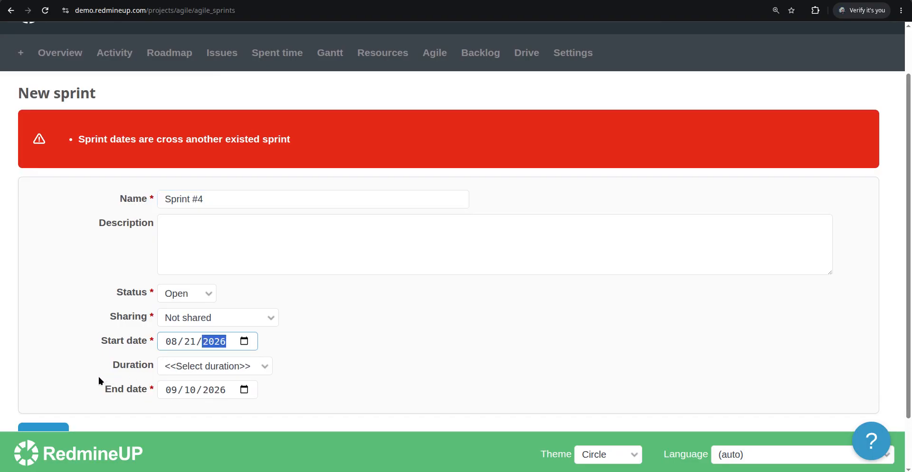
pyautogui.scroll(-2, 85, 403)
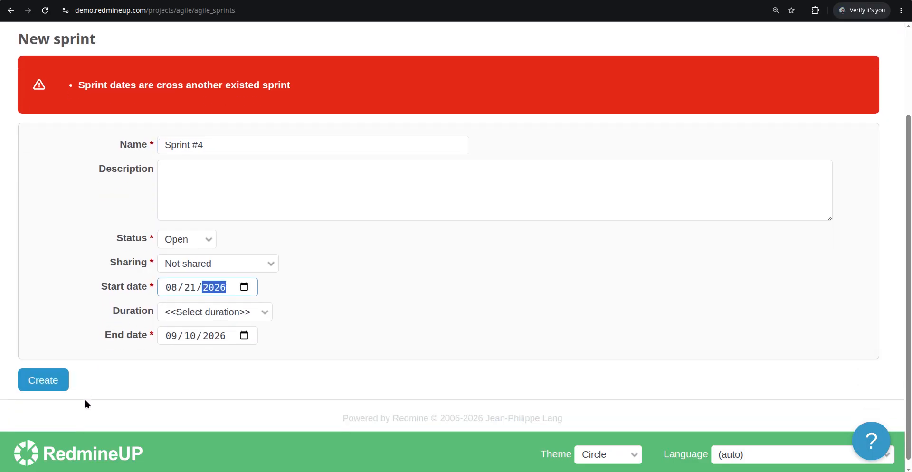
pyautogui.click(47, 380)
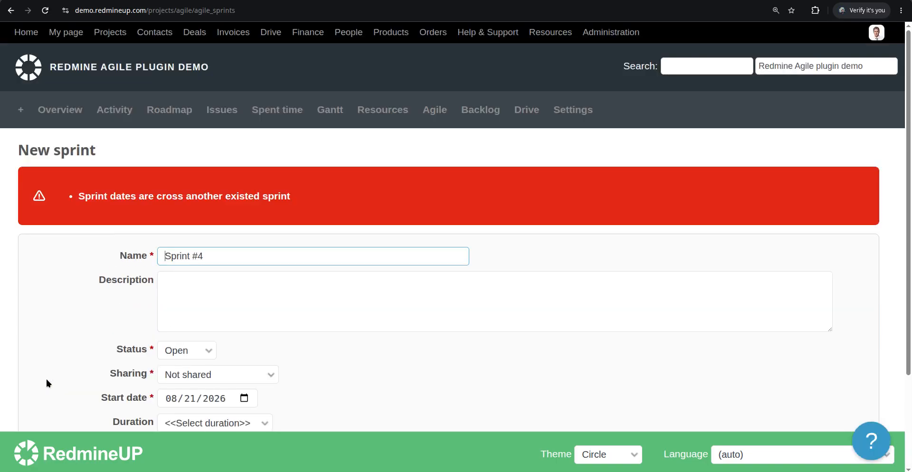
# - Set the sharing of the unsaved Sprint #4 to With all projects
pyautogui.scroll(-1, 48, 355)
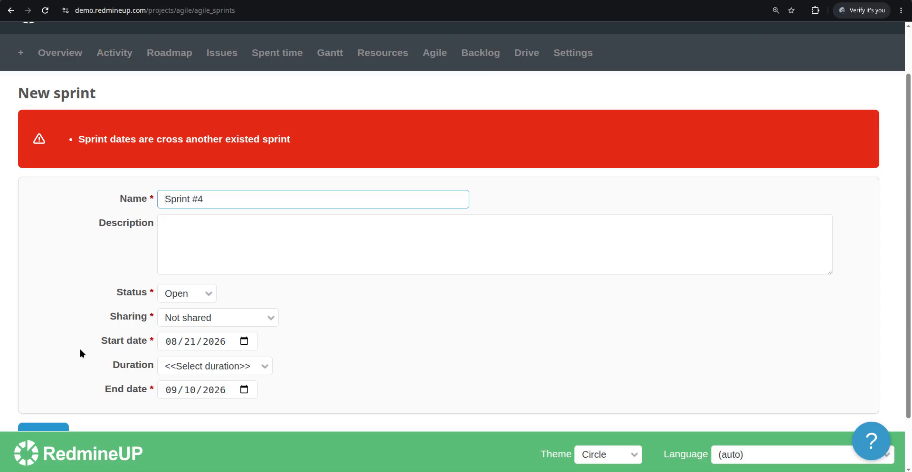
pyautogui.click(215, 317)
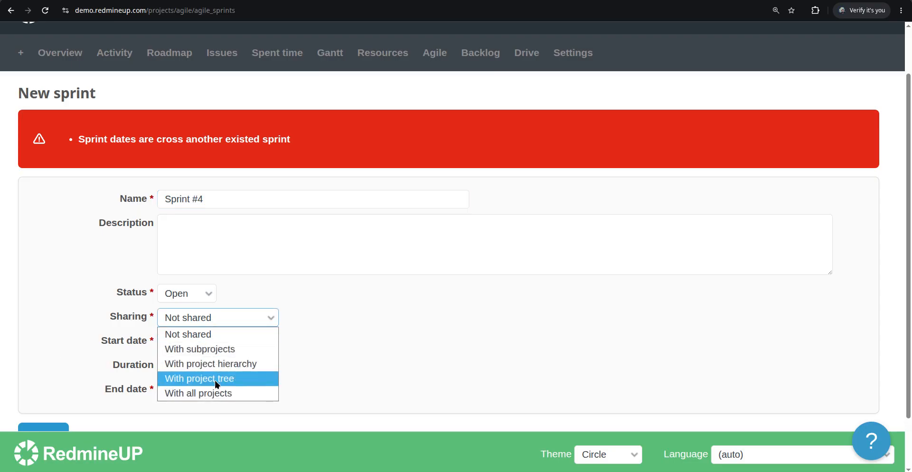
pyautogui.click(213, 393)
pyautogui.click(98, 338)
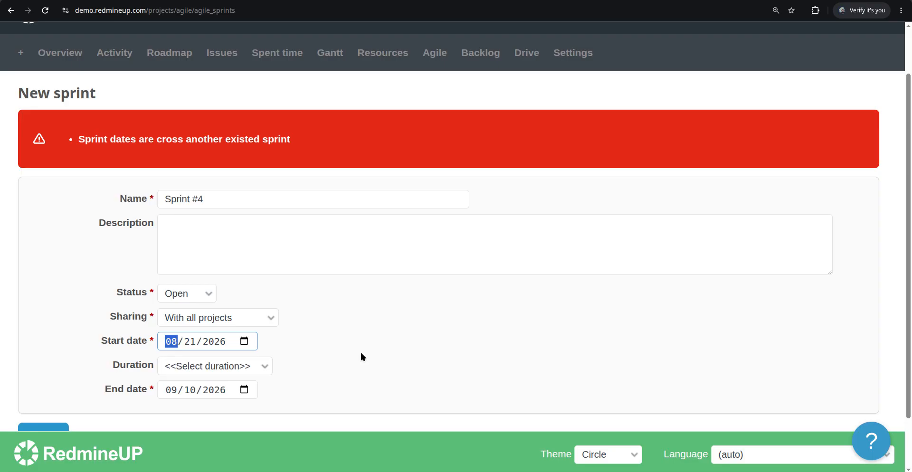
# - Leave the new sprint form and open the Agile plugin's settings in the site administration
pyautogui.scroll(2, 332, 285)
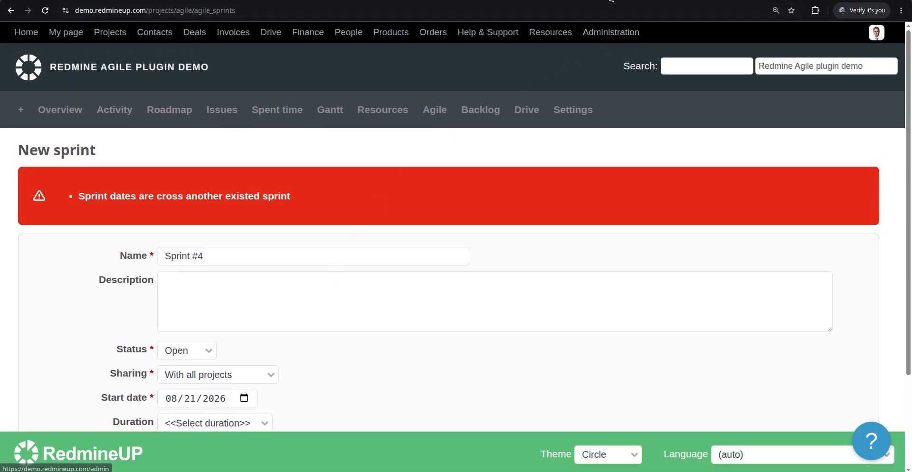
pyautogui.click(612, 32)
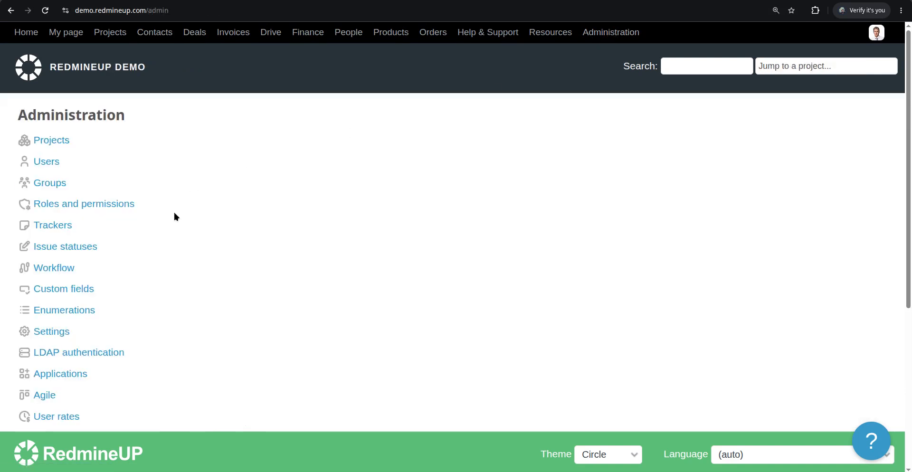
pyautogui.scroll(-2, 174, 217)
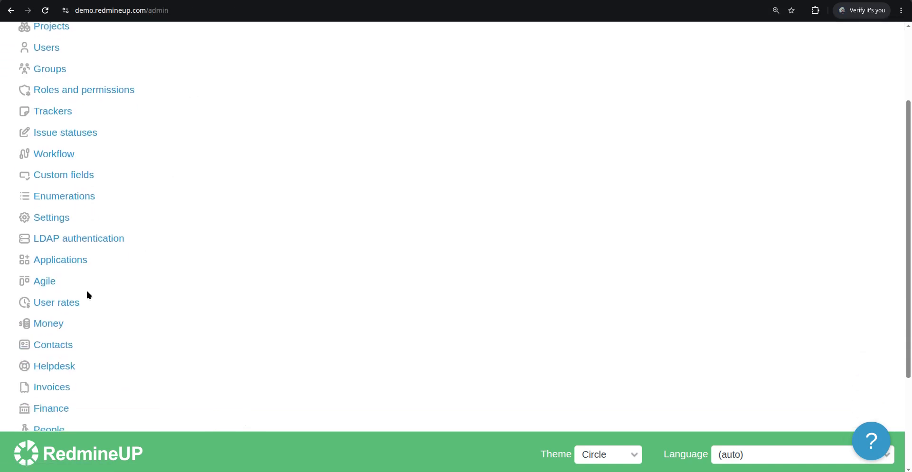
pyautogui.click(33, 283)
# - Enable Allow overlapping sprints in the Agile plugin's general settings, apply the change and check the option
pyautogui.scroll(-2, 153, 269)
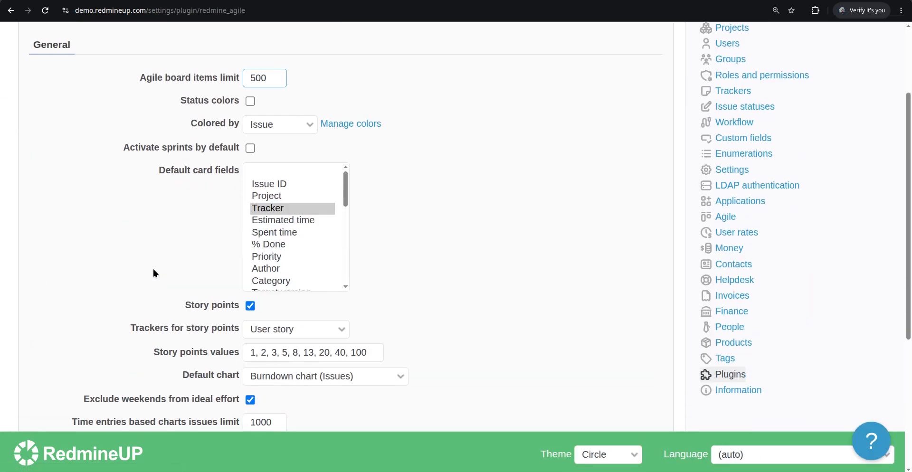
pyautogui.scroll(-1, 155, 275)
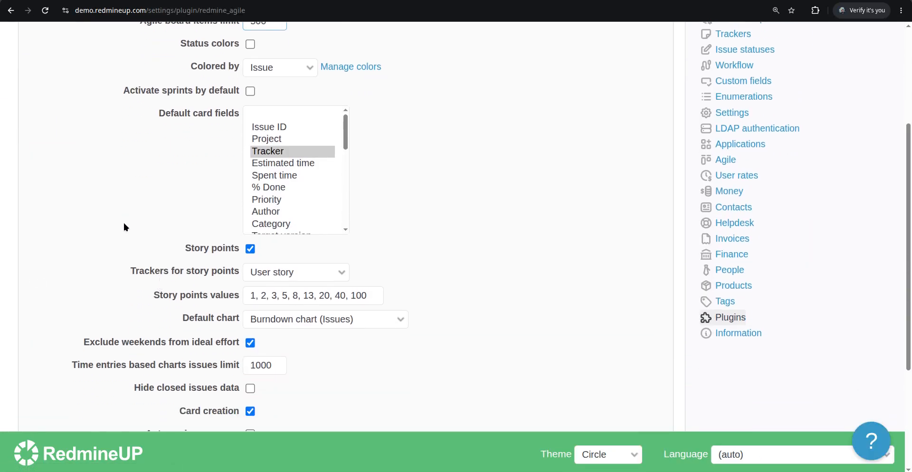
pyautogui.scroll(-2, 143, 242)
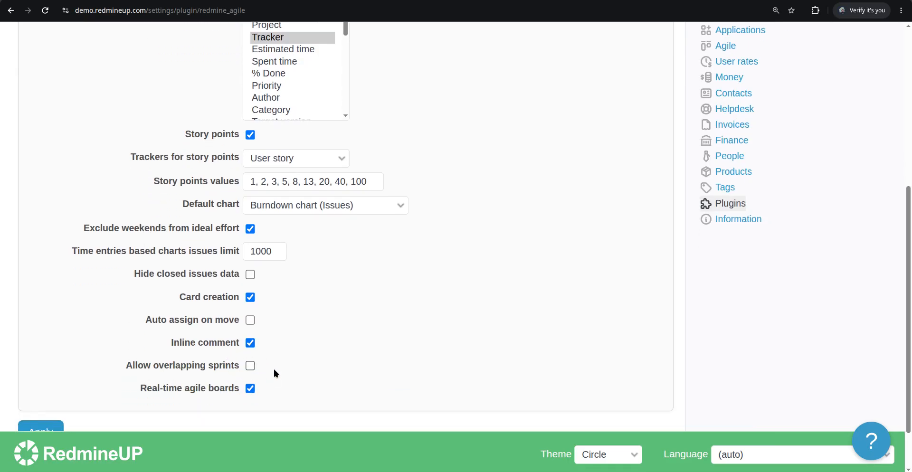
pyautogui.scroll(-1, 404, 352)
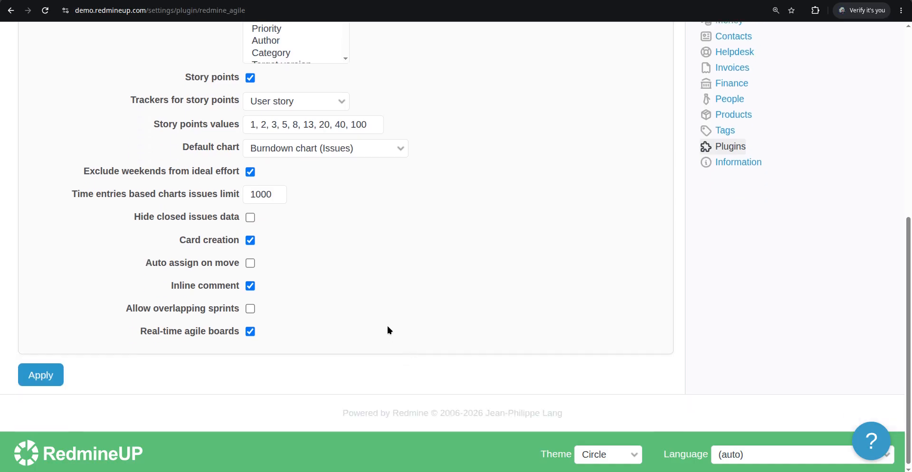
pyautogui.click(252, 310)
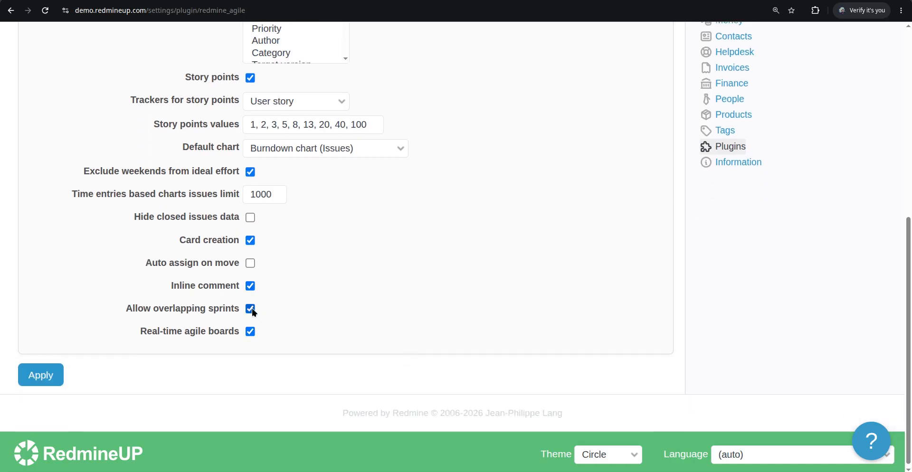
pyautogui.click(46, 384)
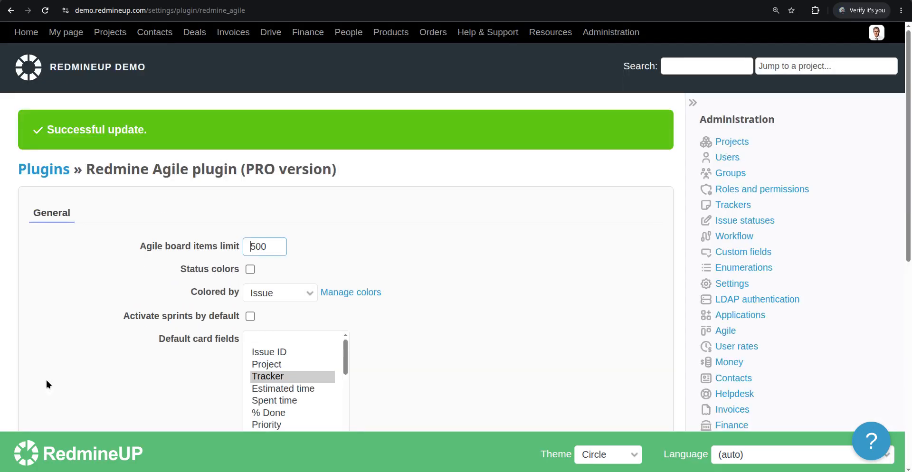
pyautogui.scroll(-8, 149, 315)
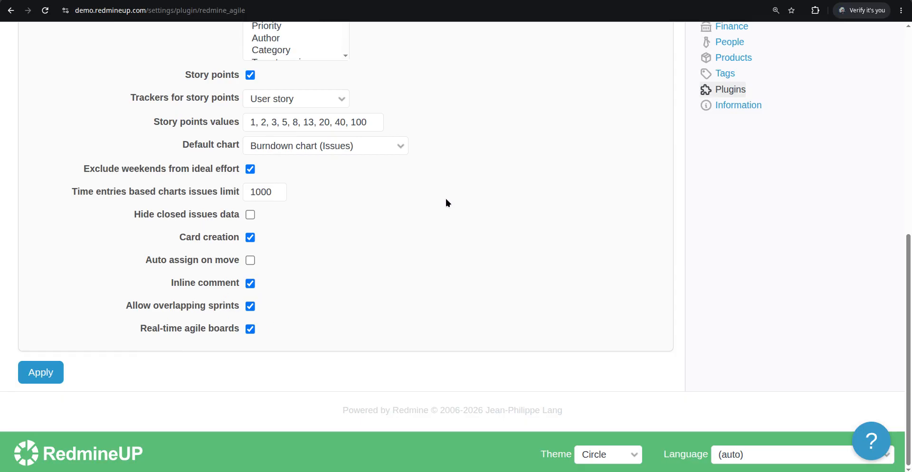
# - Open the sprint settings of the Redmine Agile plugin demo project
pyautogui.scroll(8, 445, 197)
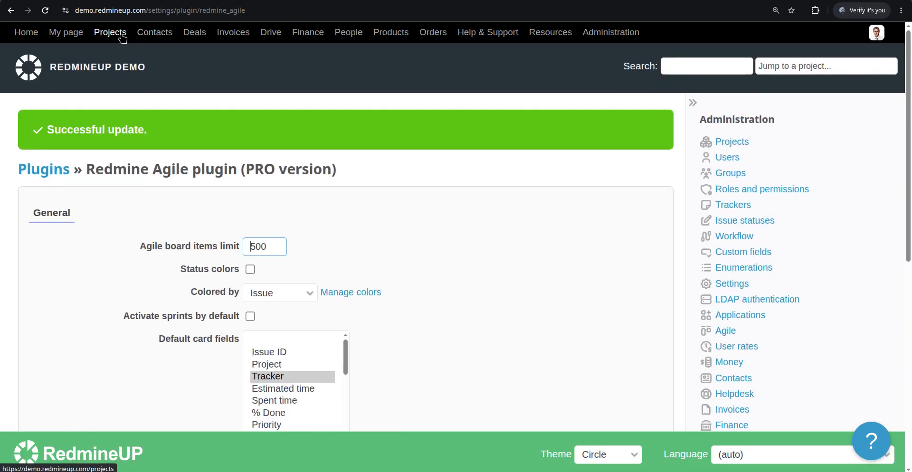
pyautogui.click(120, 33)
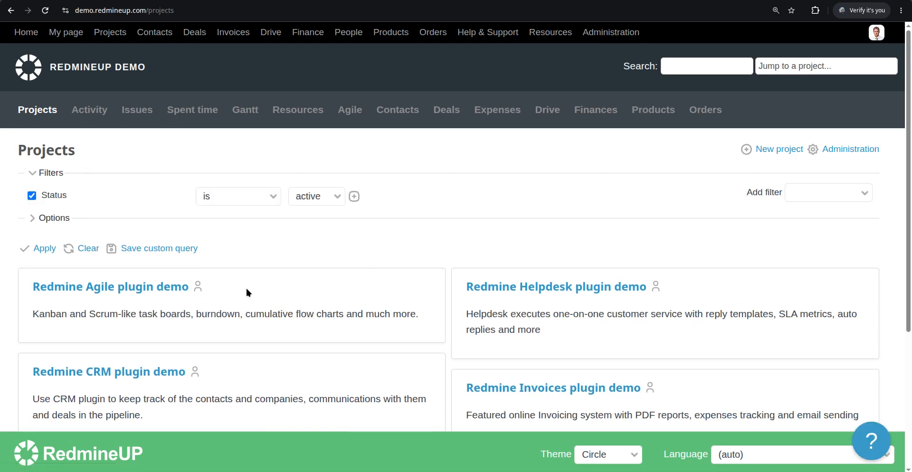
pyautogui.click(148, 287)
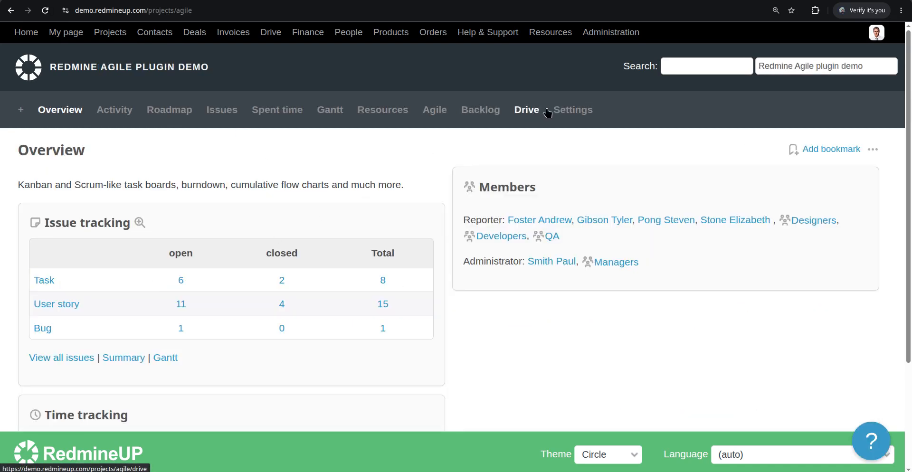
pyautogui.click(582, 110)
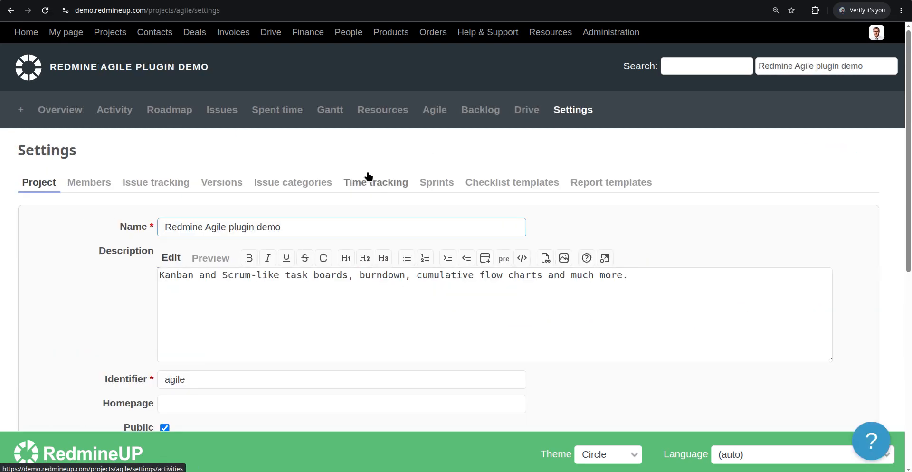
pyautogui.click(425, 182)
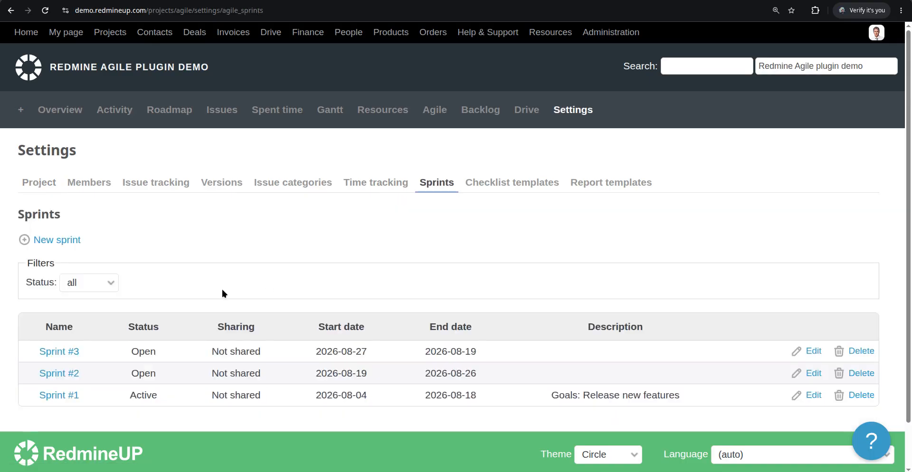
# - Start a new sprint in the project and set its end date to 09/12/2026
pyautogui.click(66, 241)
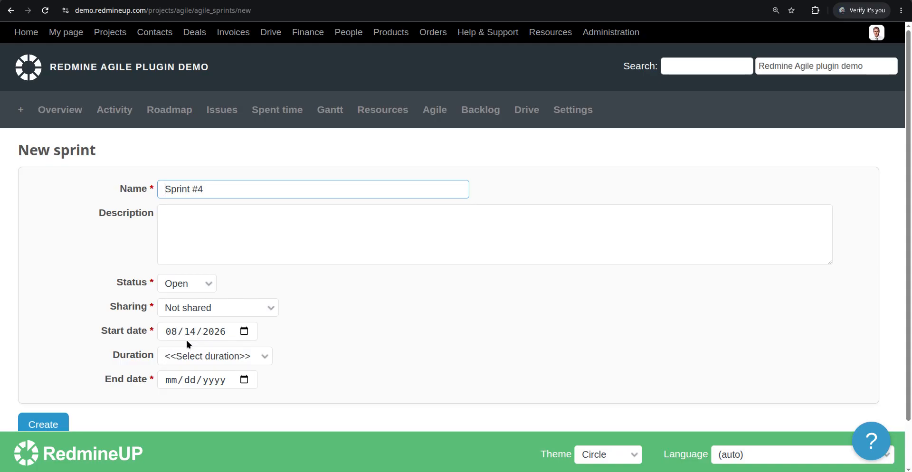
pyautogui.click(173, 380)
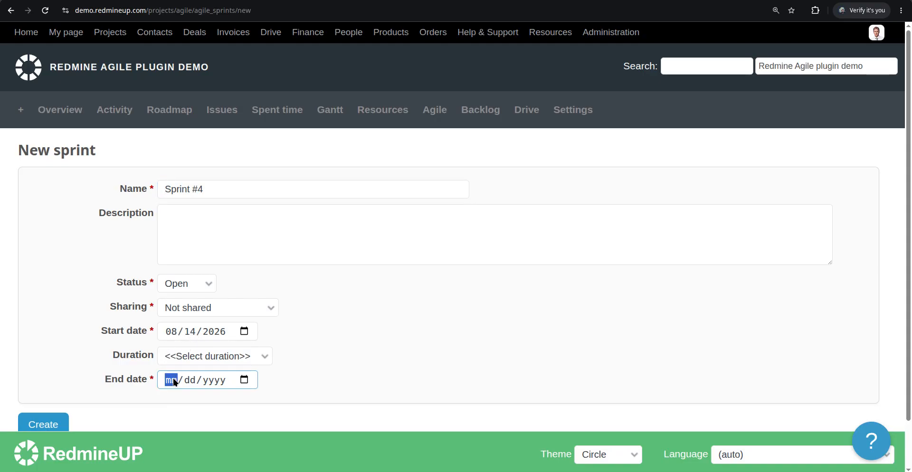
pyautogui.write('09/12/2026')
pyautogui.click(366, 326)
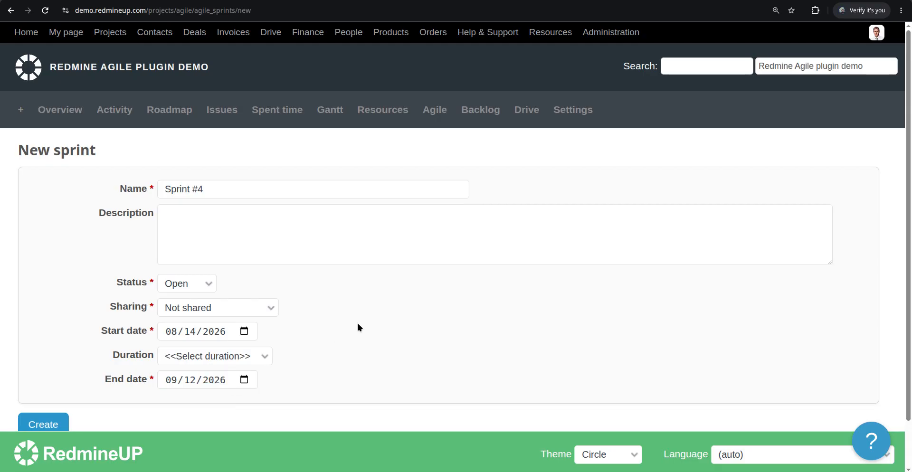
# - Set the sharing of the new Sprint #4 to With all projects and create the sprint
pyautogui.click(233, 307)
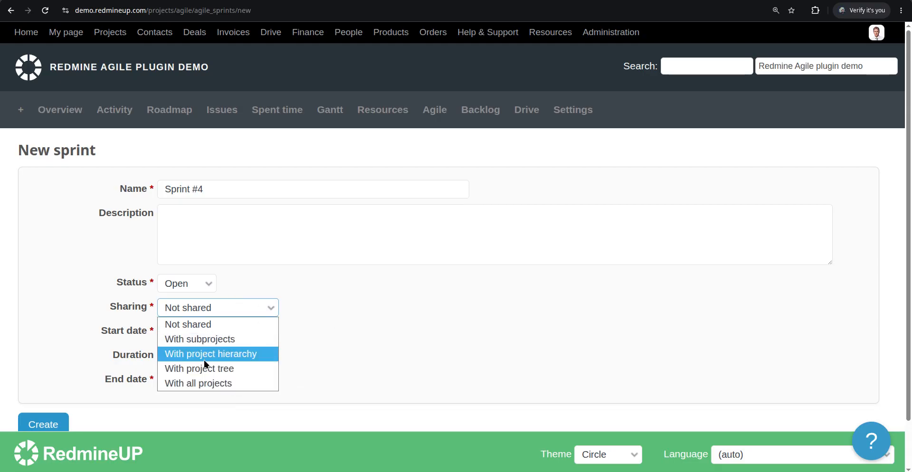
pyautogui.click(222, 382)
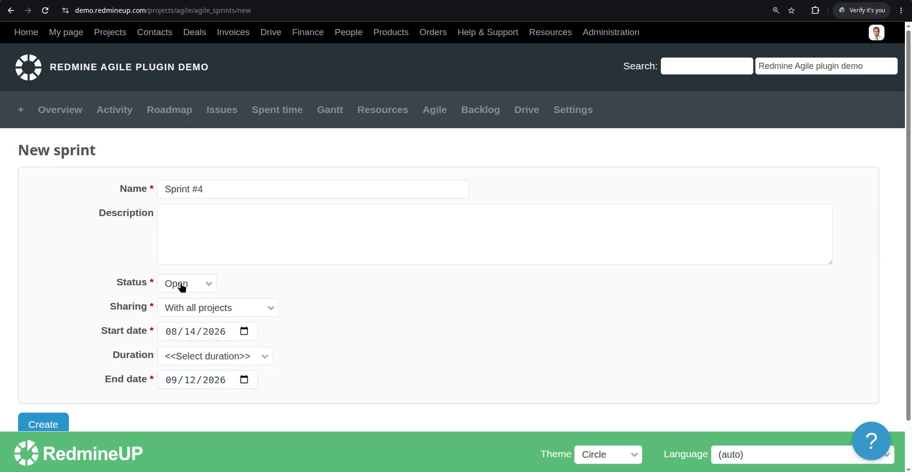
pyautogui.scroll(-1, 50, 389)
pyautogui.click(48, 378)
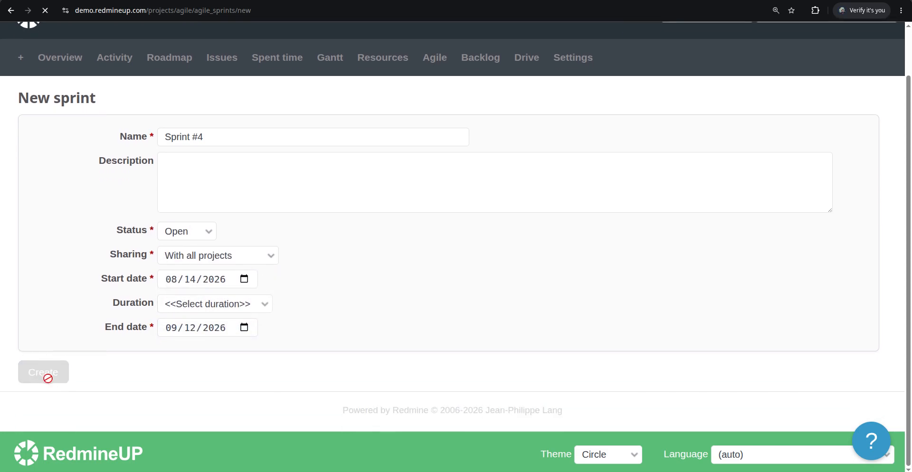
pyautogui.scroll(-1, 293, 349)
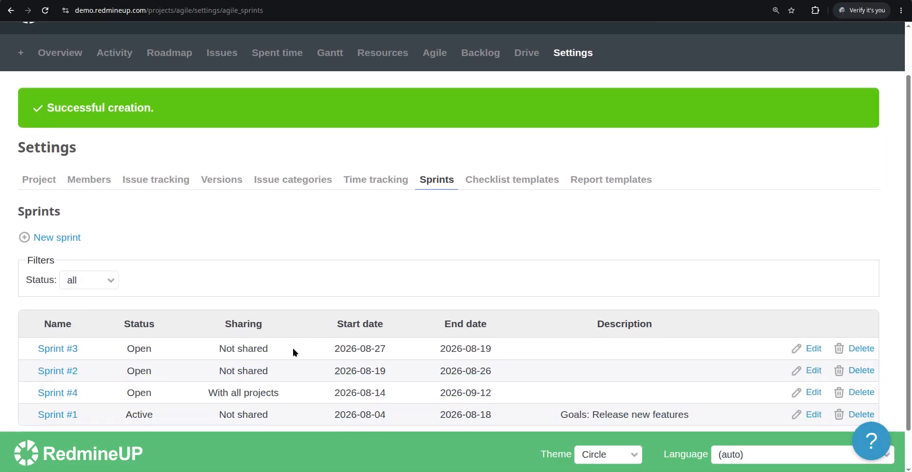
pyautogui.scroll(-1, 293, 352)
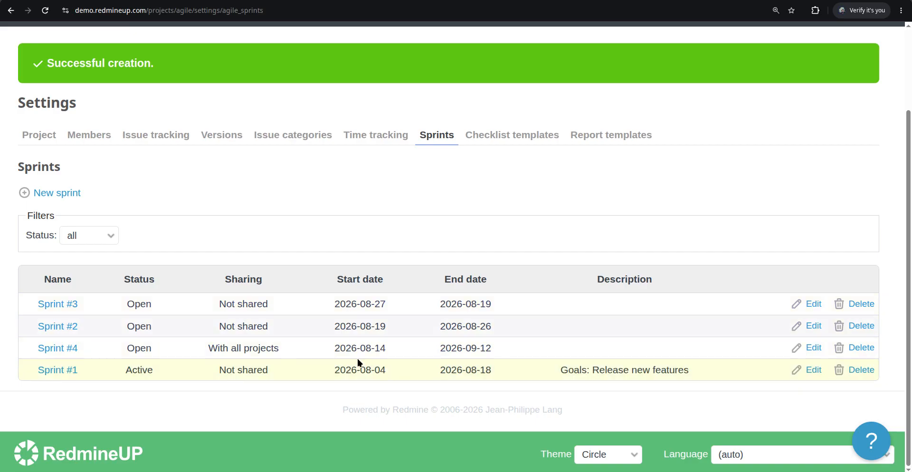
pyautogui.scroll(1, 436, 319)
pyautogui.scroll(-1, 436, 317)
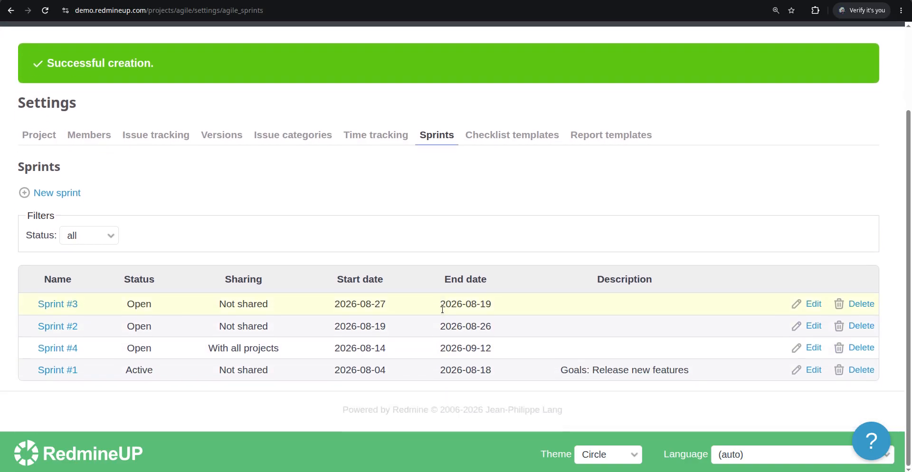